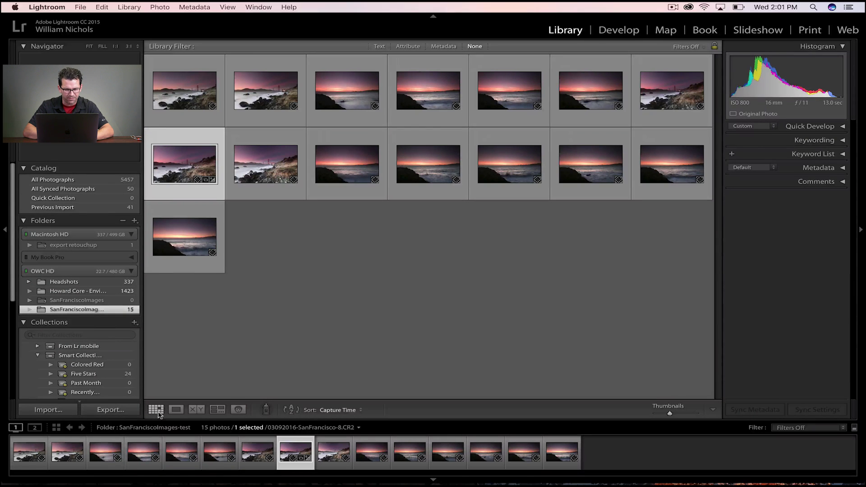
Preview a photo on its own, then step through the grid's second-row photos with the arrow keys
click(176, 409)
click(156, 410)
click(345, 131)
key(Right)
key(Right)
key(Right)
key(Right)
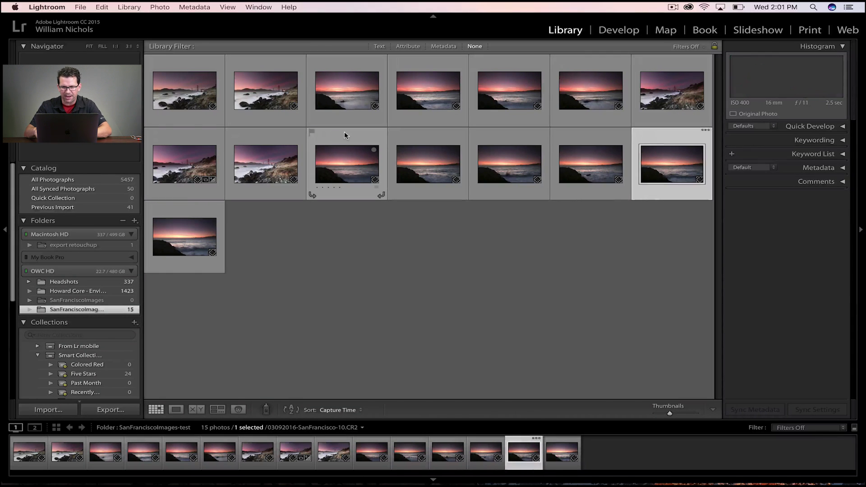
key(Left)
key(Left)
key(Left)
key(Left)
key(Left)
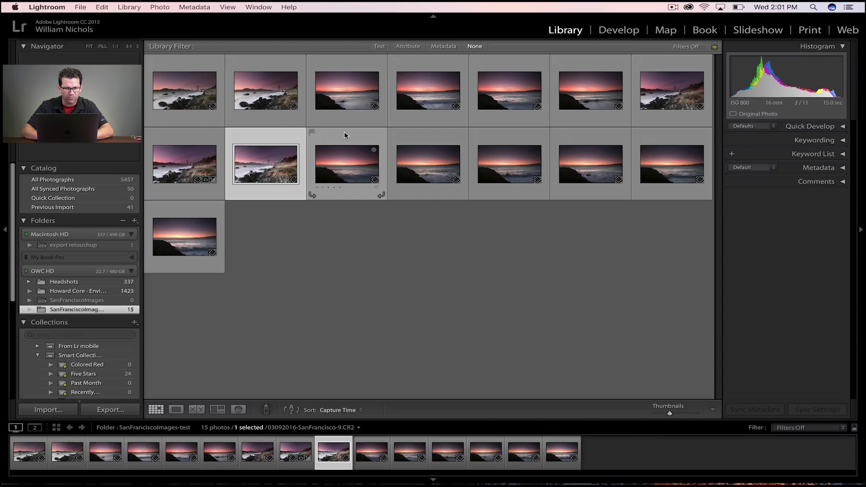
key(Left)
key(Right)
key(Left)
key(Up)
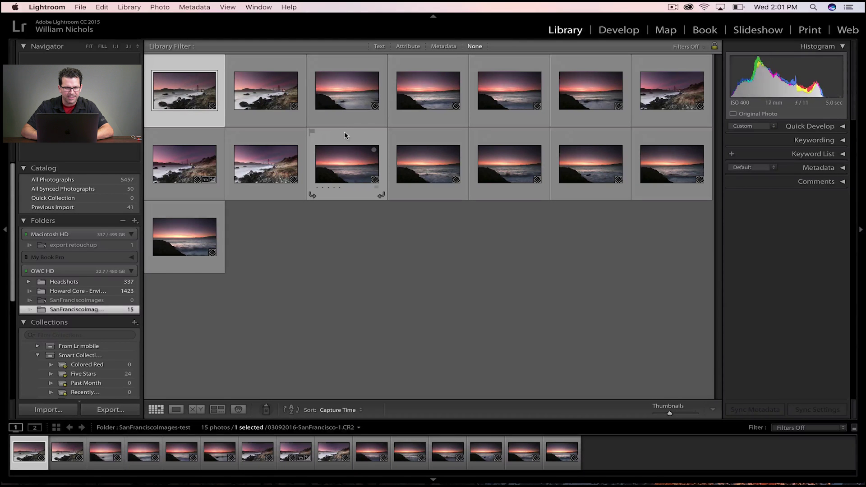
key(Down)
key(super+alt+2)
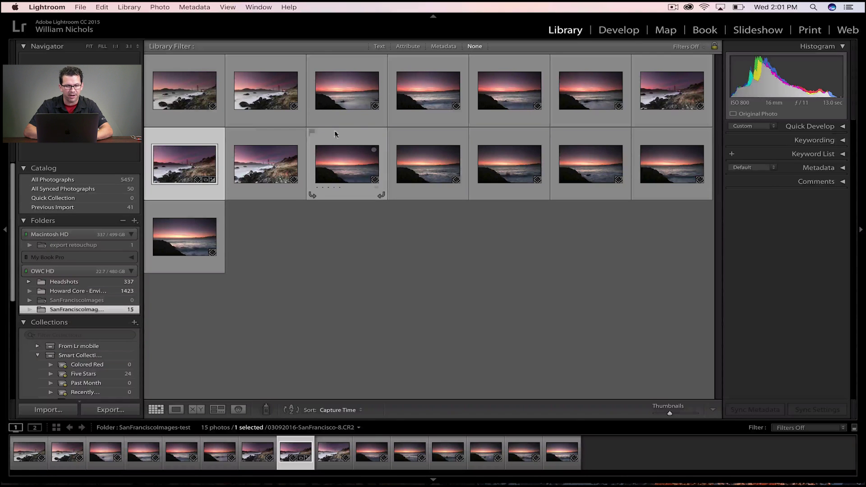
Open the SanFrancisco-9 photo in Develop and dim the surroundings with Lights Out
double_click(256, 129)
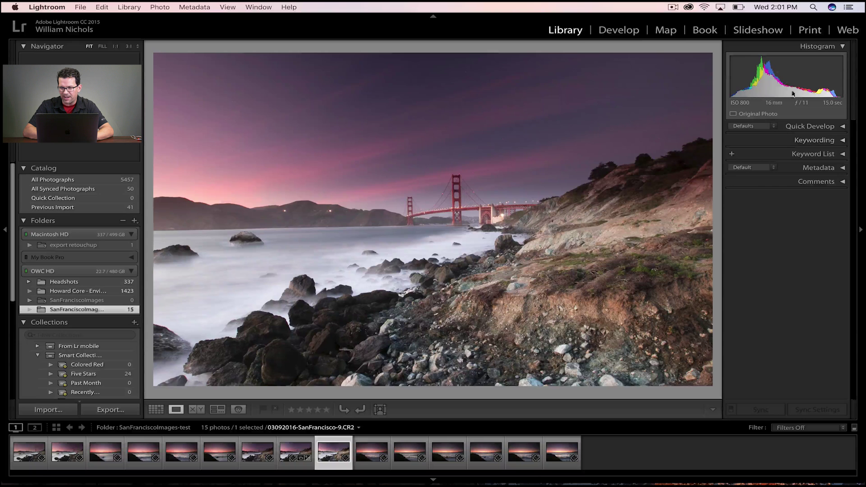
click(603, 31)
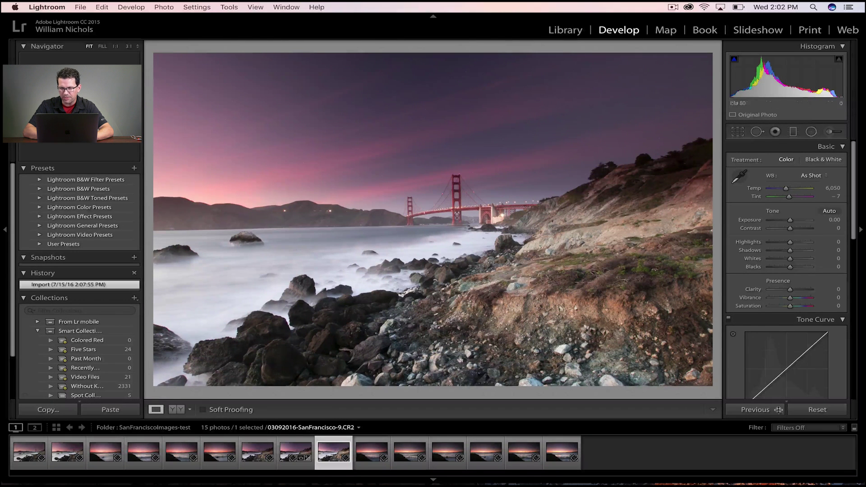
mouse_move(405, 478)
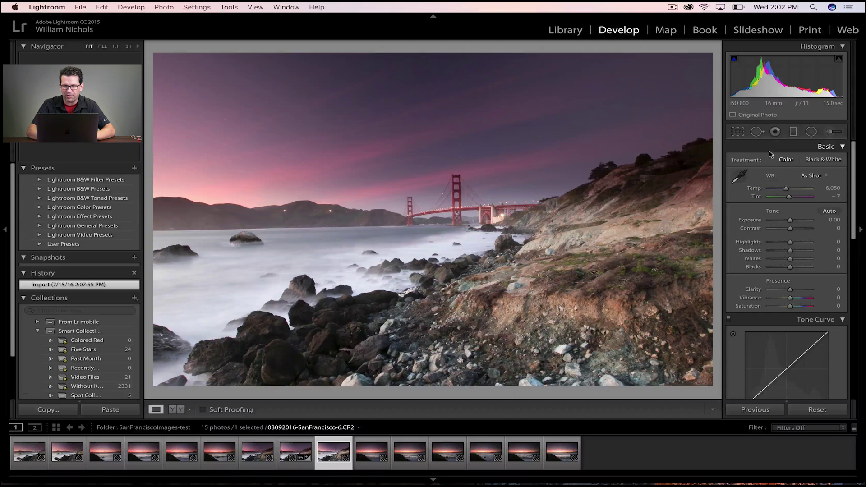
key(l)
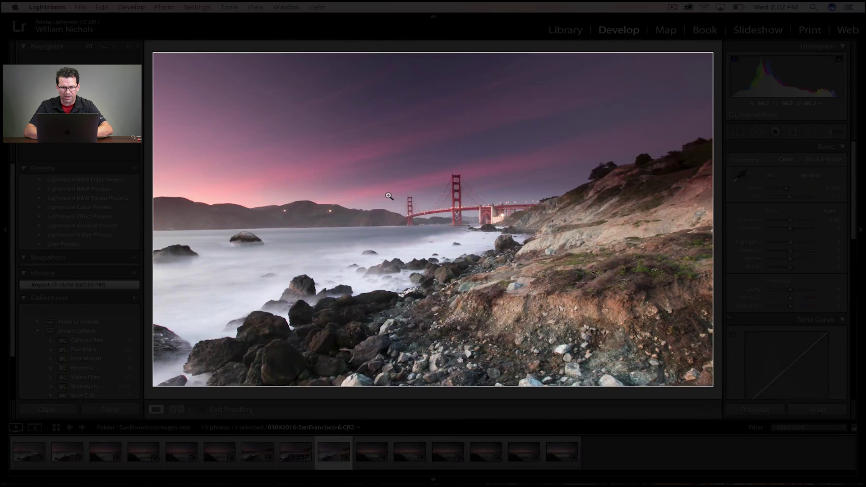
Rotate the Golden Gate photo 0.88° with Crop & Straighten, commit it, and leave Lights Out
key(r)
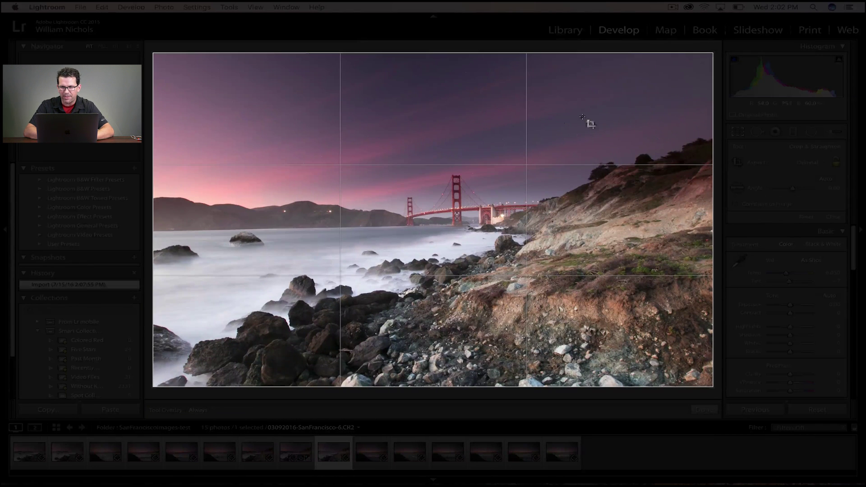
drag(717, 49, 717, 50)
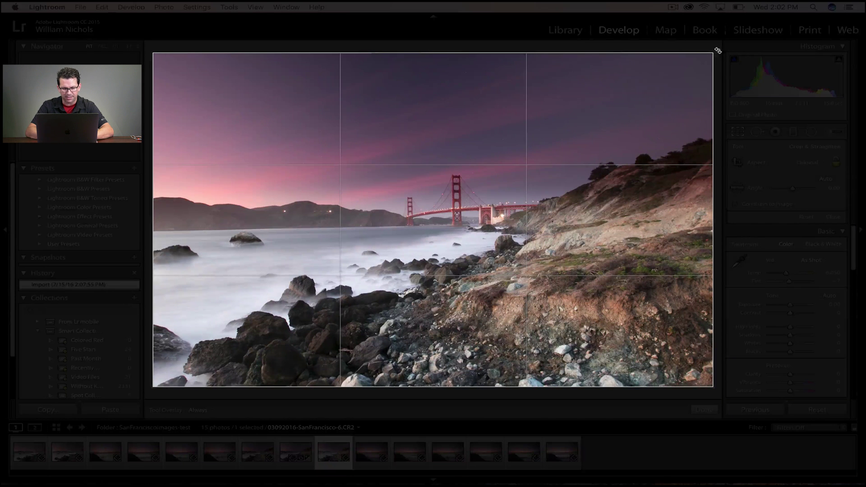
key(r)
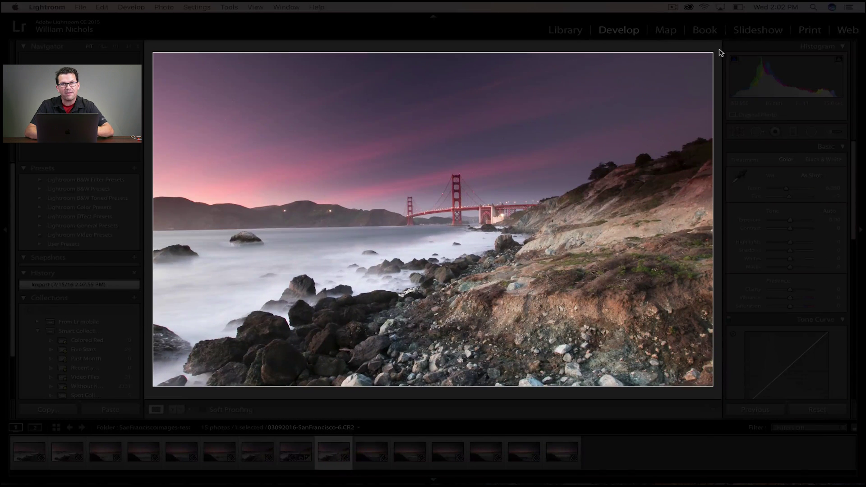
key(l)
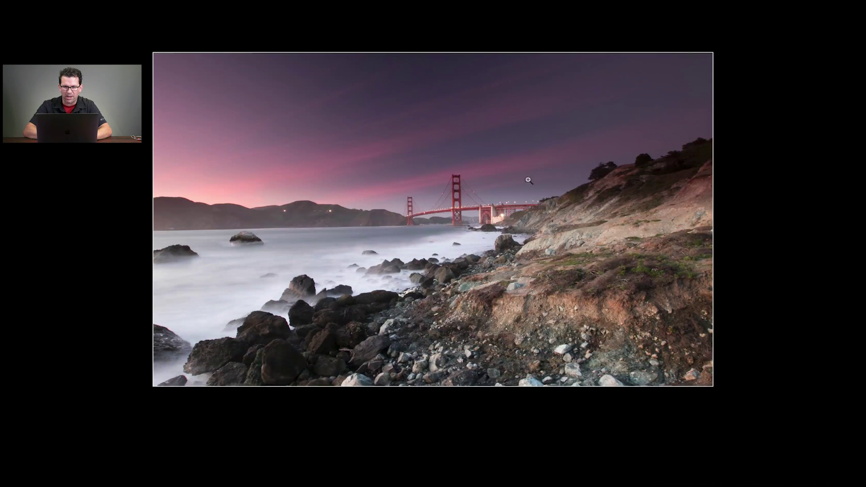
key(r)
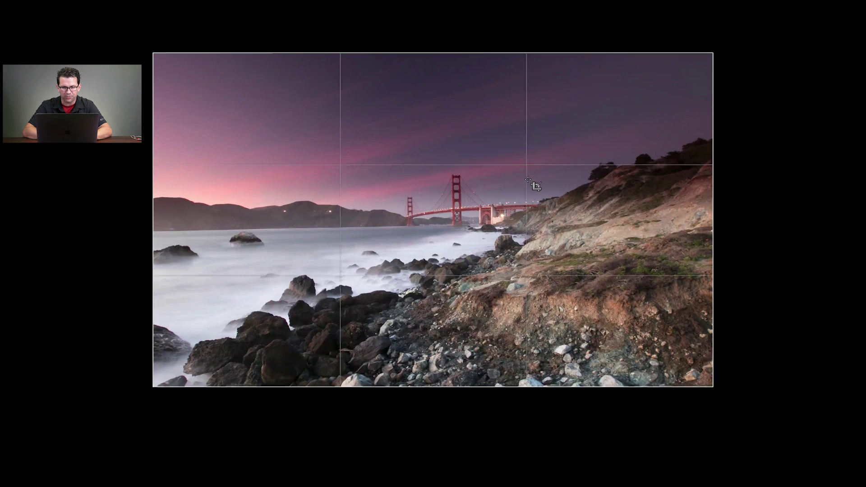
drag(715, 58, 716, 60)
key(Return)
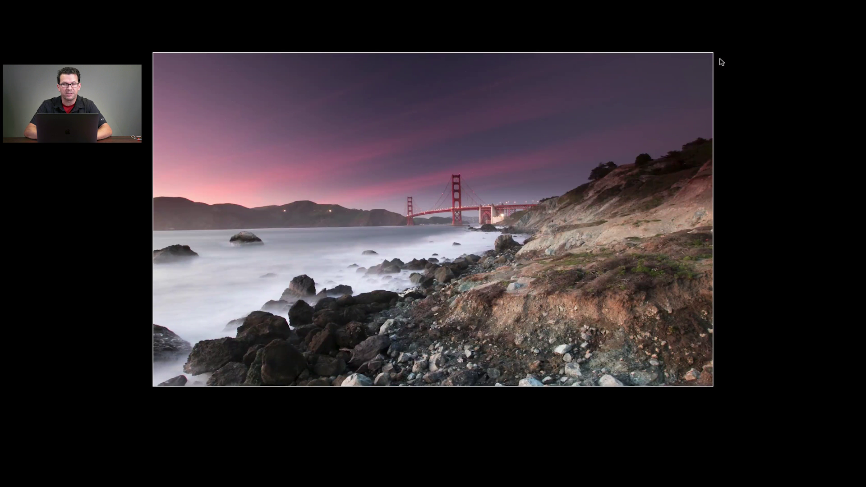
key(l)
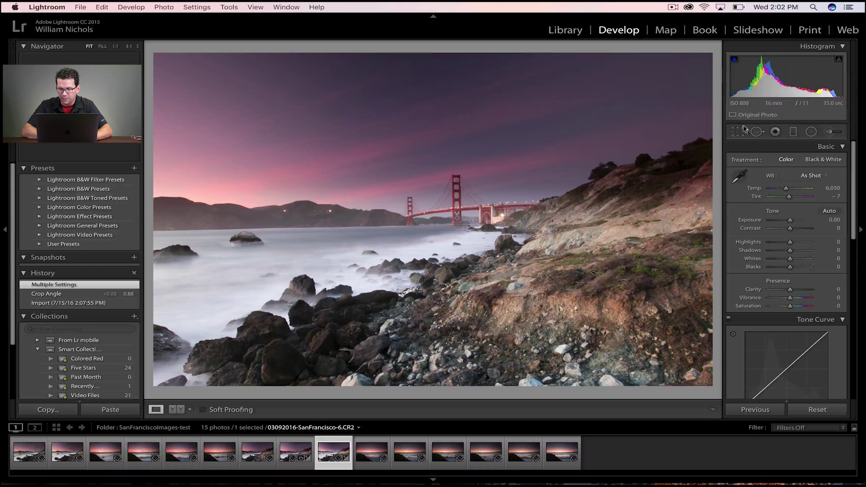
Spot-heal a small blemish in the water, undoing stray strokes, then preview the photo full screen
click(756, 132)
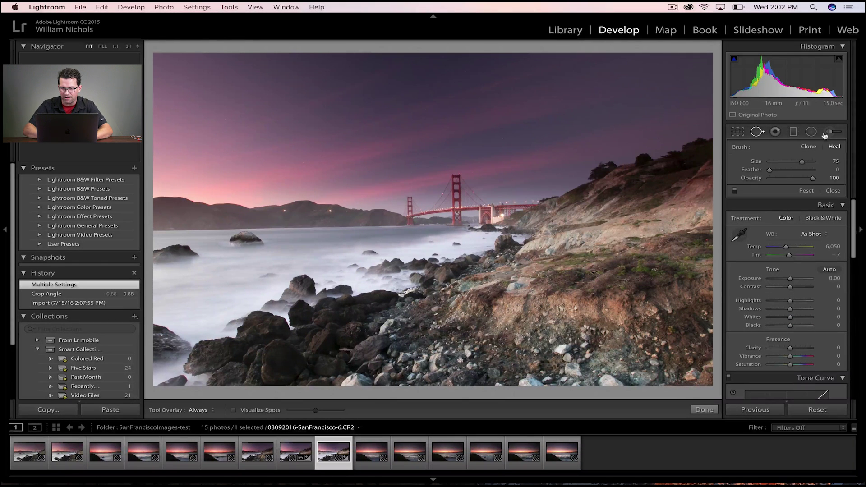
key(l)
key(l)
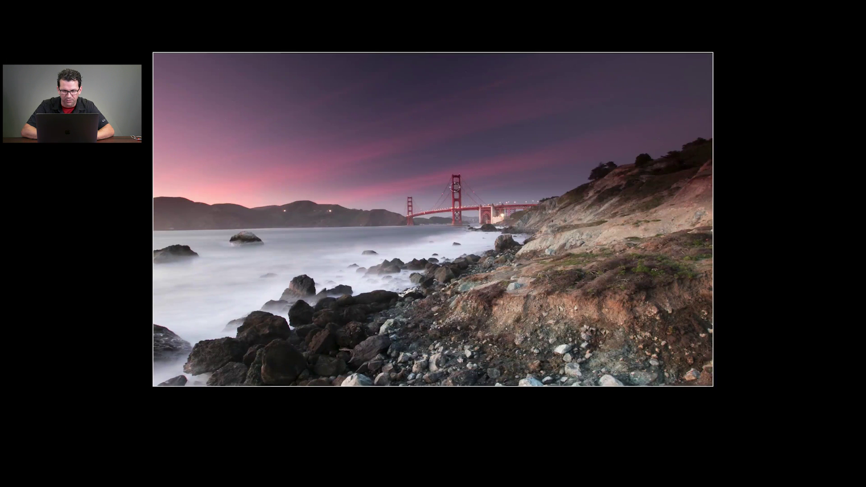
drag(348, 208, 313, 209)
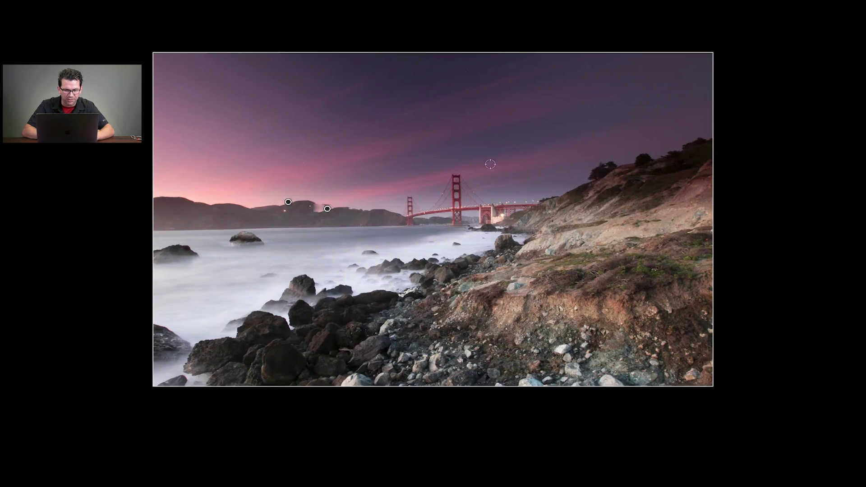
key(cmd+z)
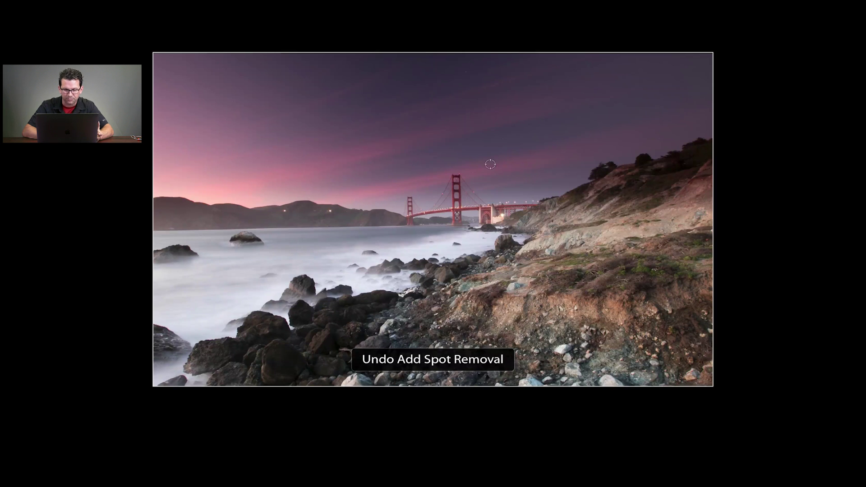
click(374, 253)
key(super+z)
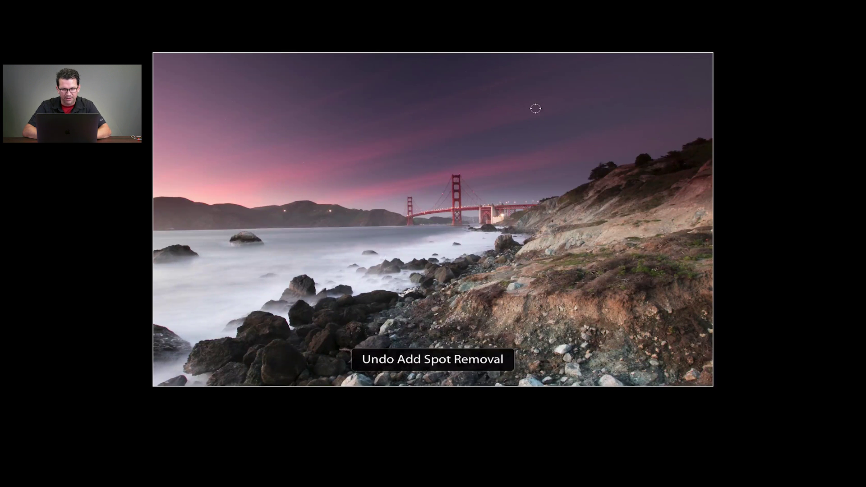
drag(257, 277, 276, 276)
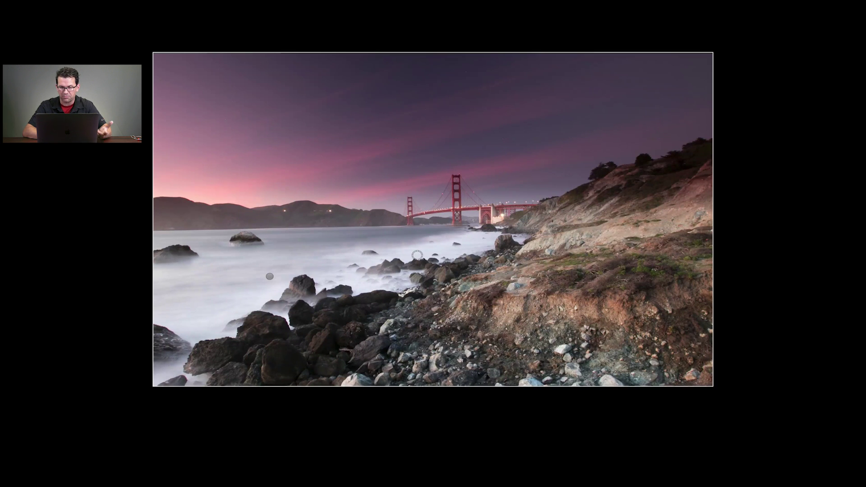
key(l)
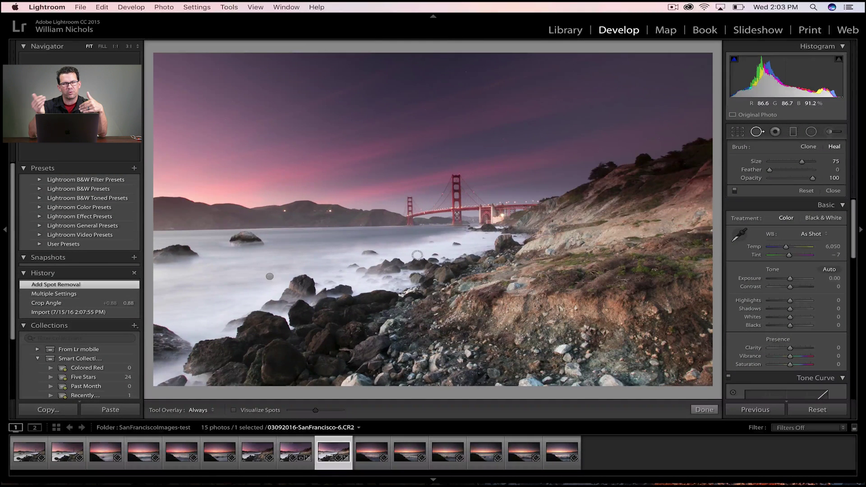
key(f)
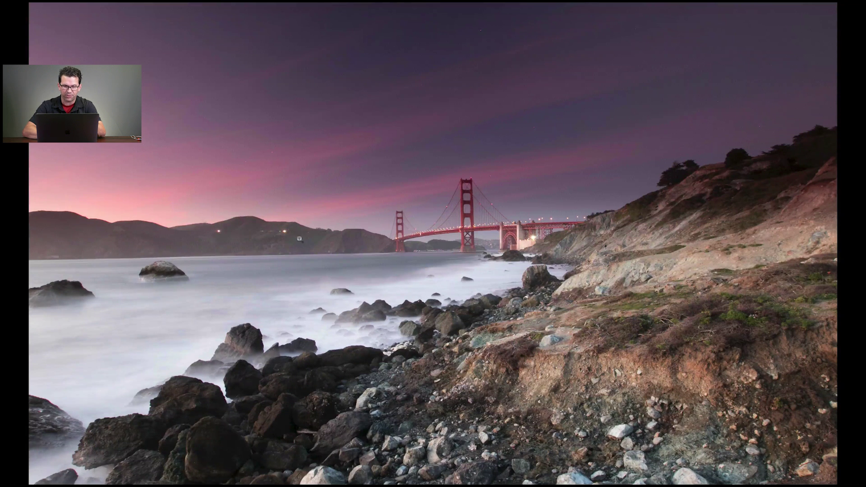
key(f)
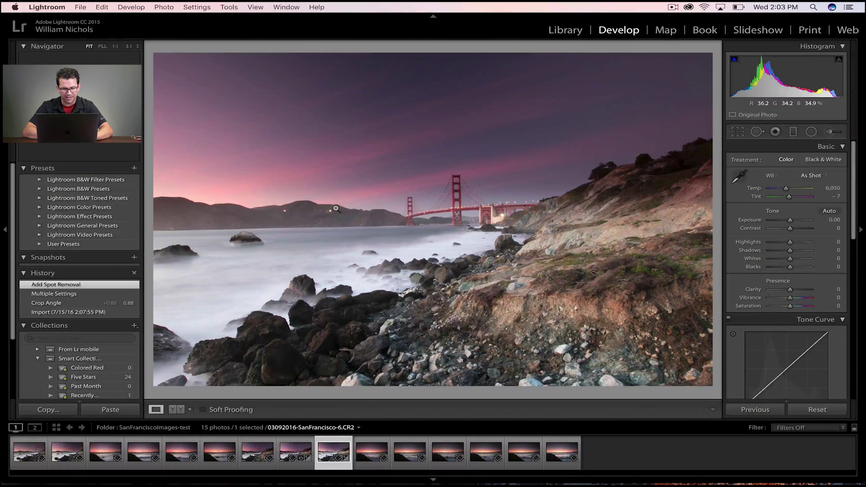
key(l)
key(l)
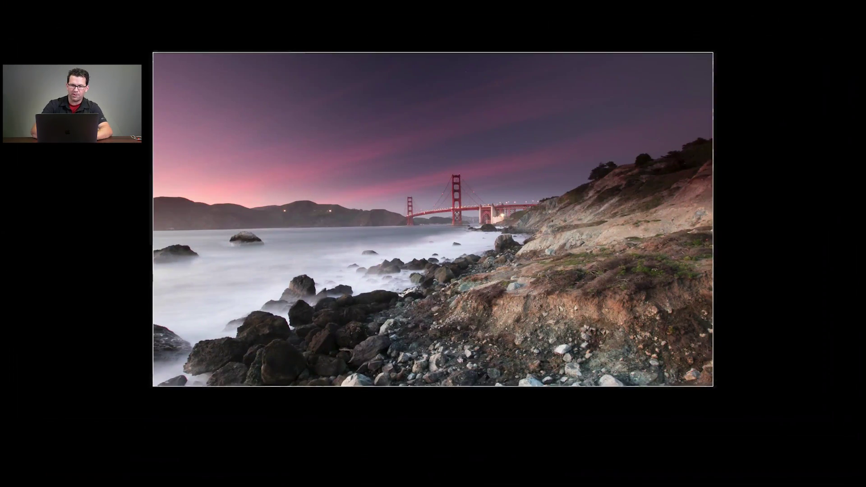
key(l)
key(l)
key(l)
key(l)
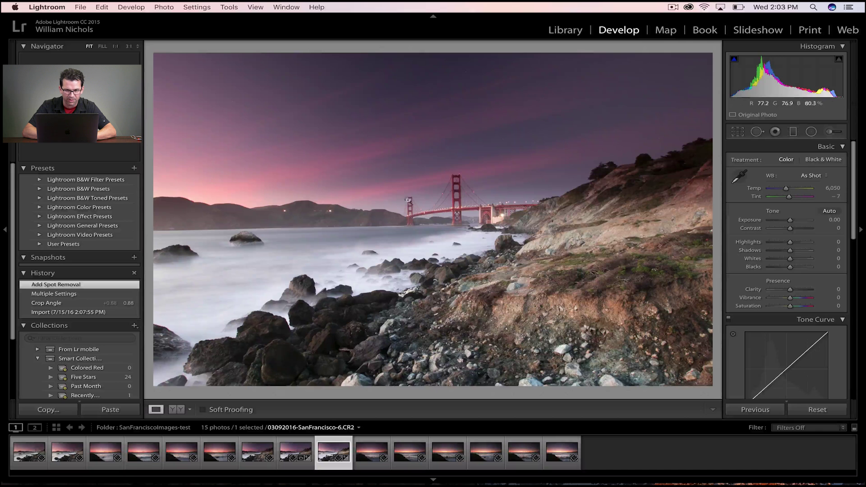
Show the Library grid with larger three-across thumbnails and select the second Golden Gate photo
click(565, 35)
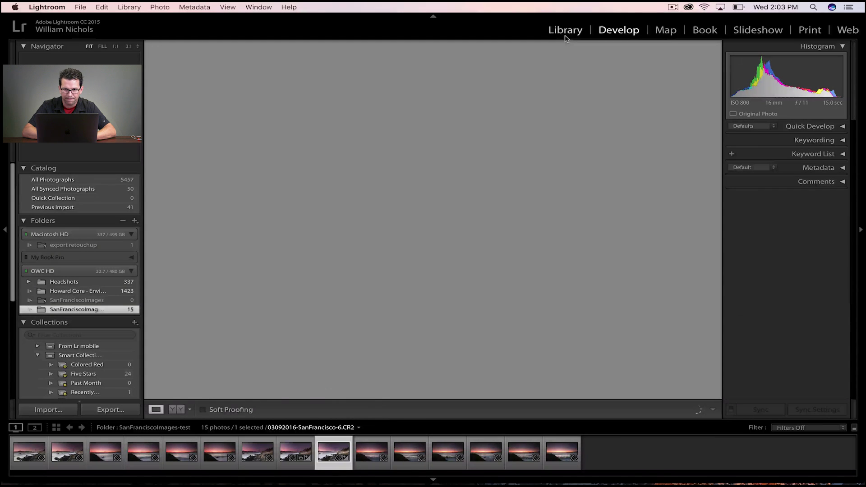
click(156, 409)
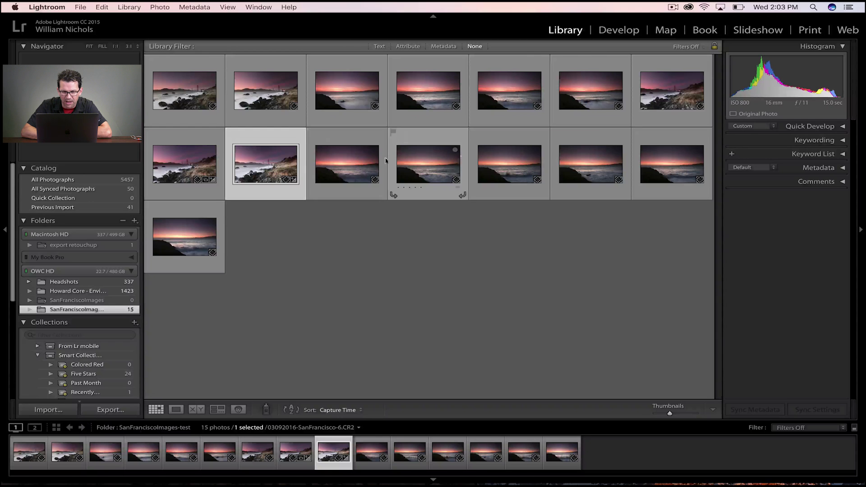
drag(670, 412, 682, 413)
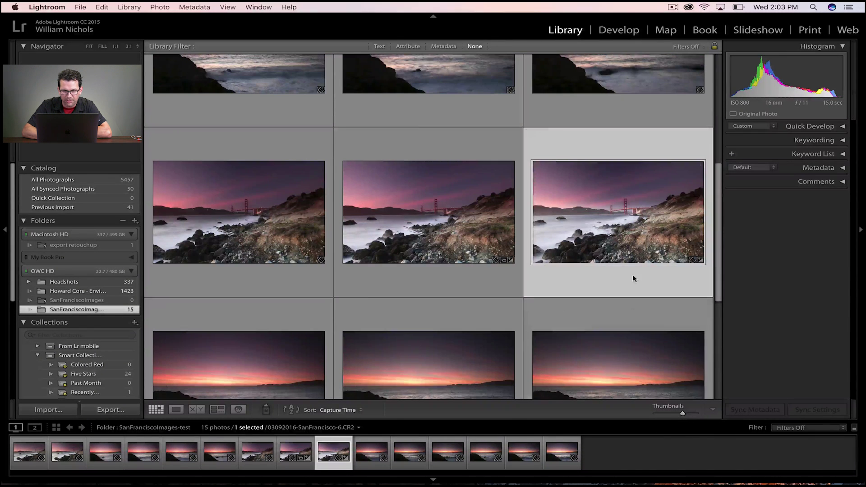
scroll(634, 277, up, 3)
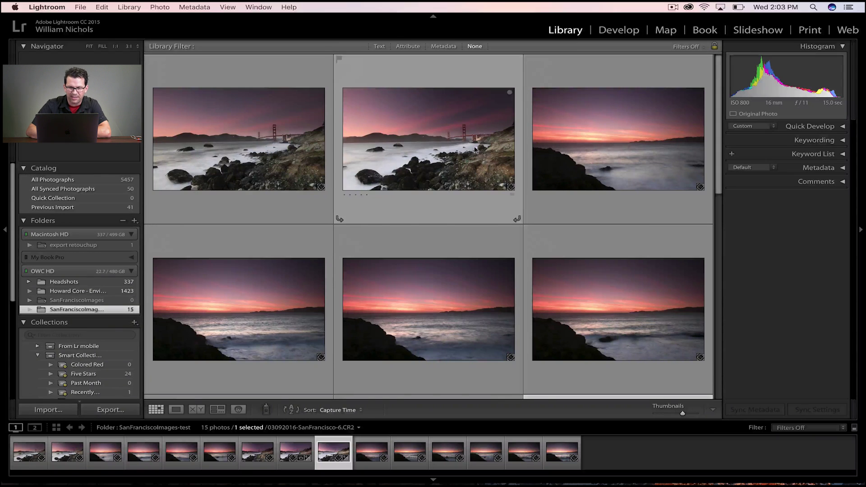
click(509, 188)
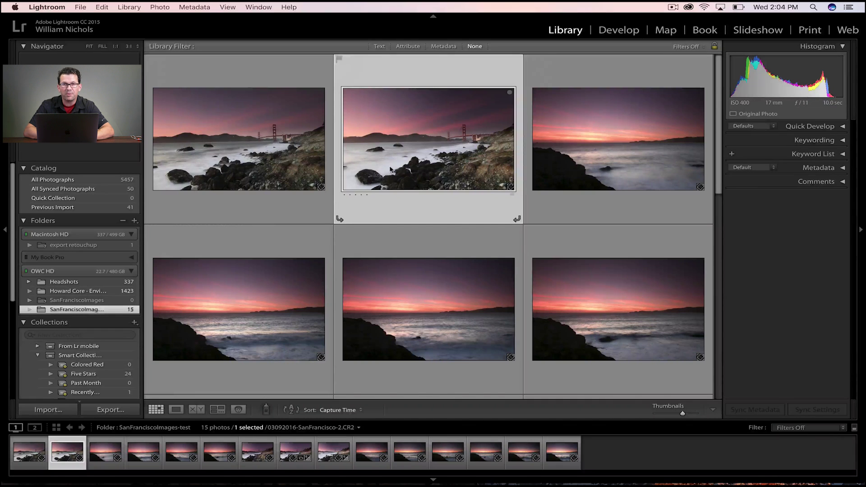
click(841, 168)
scroll(807, 289, down, 3)
scroll(808, 271, up, 3)
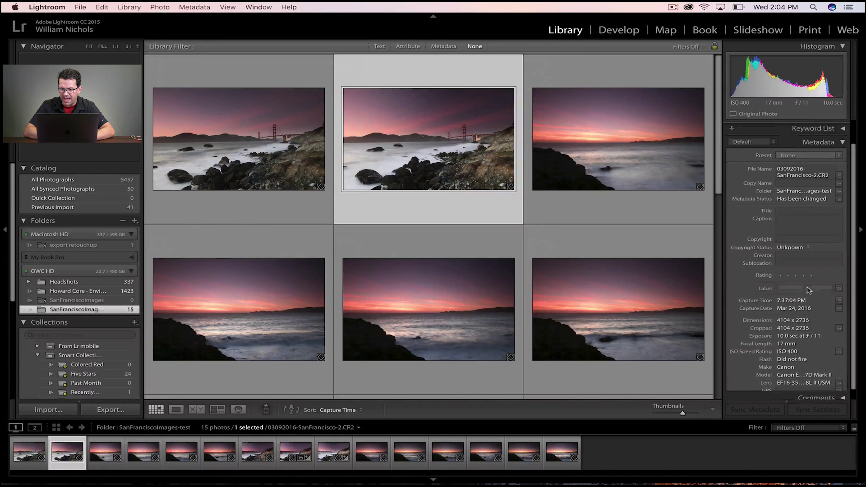
scroll(830, 203, down, 3)
scroll(830, 203, up, 3)
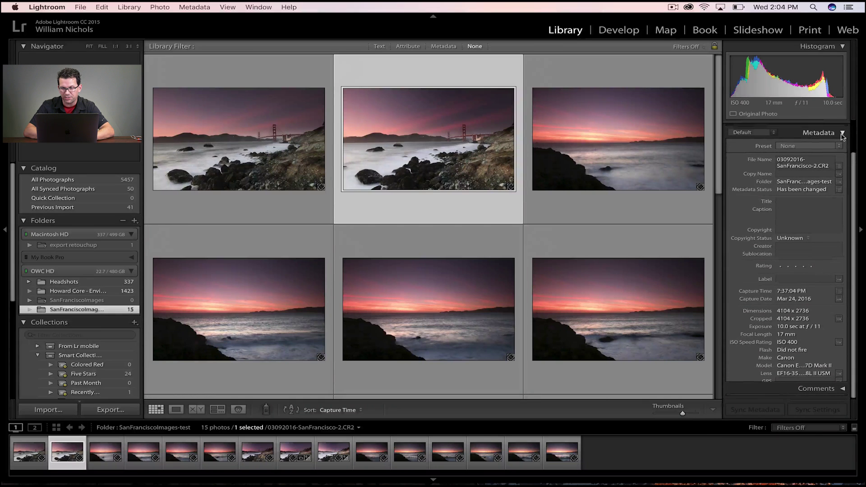
click(818, 167)
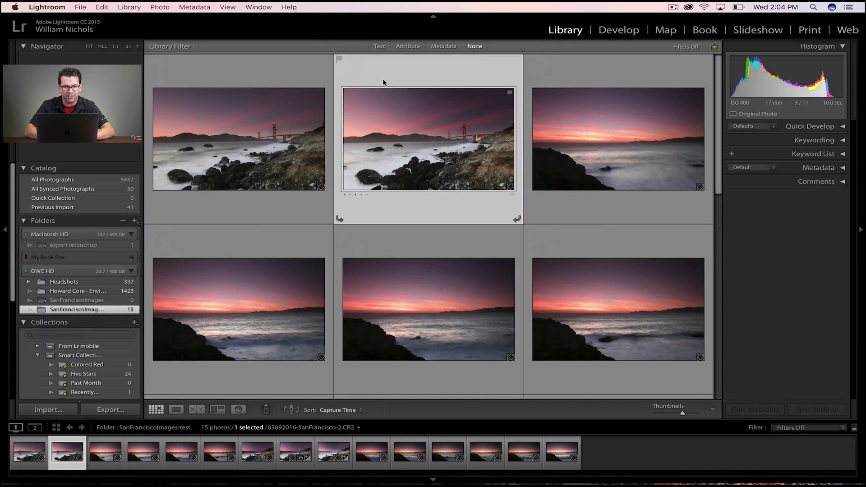
Set the thumbnails' top info label to F-Stop, then change it to Camera Model
click(345, 87)
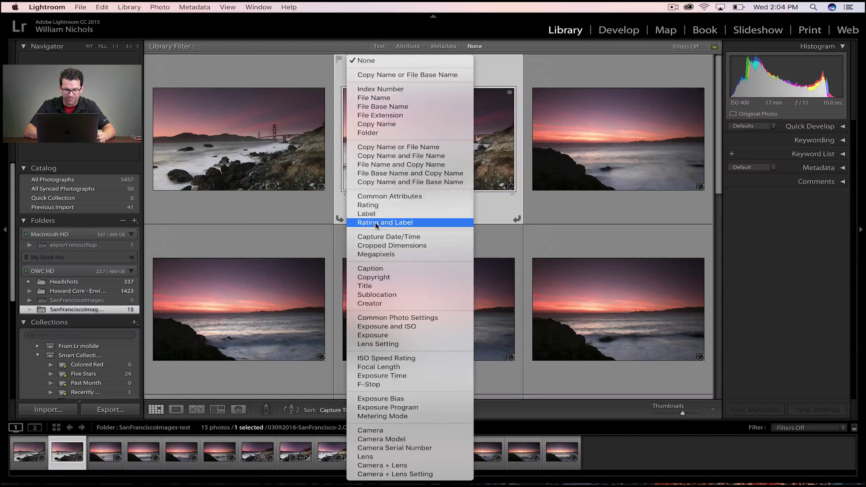
click(378, 384)
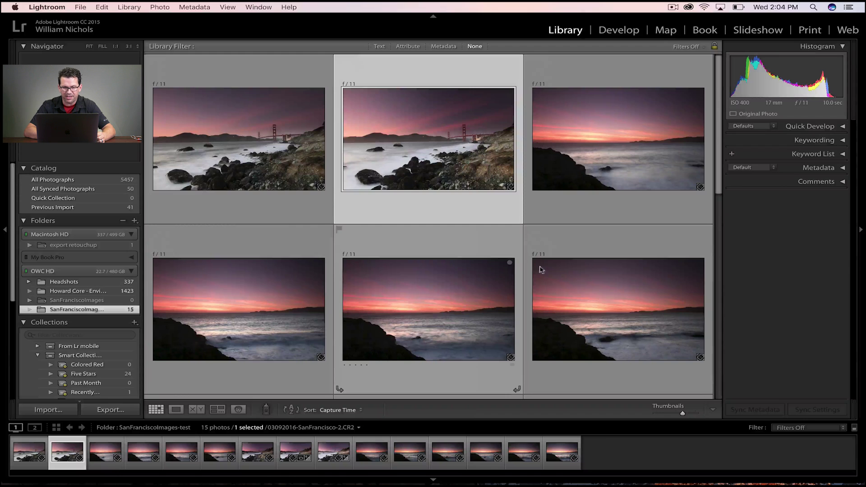
scroll(541, 269, down, 5)
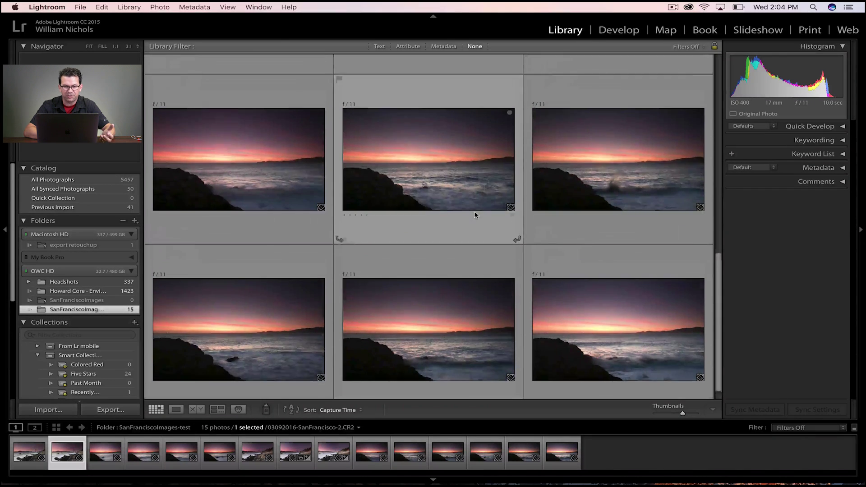
scroll(474, 215, up, 4)
click(353, 84)
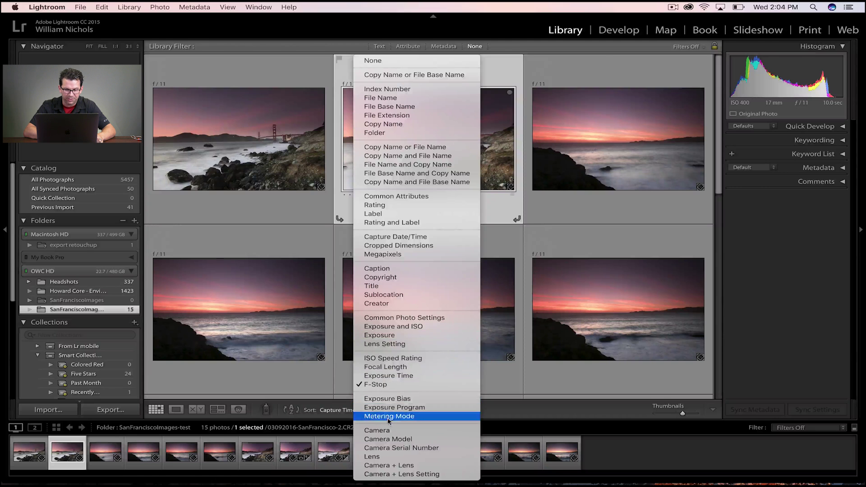
click(390, 440)
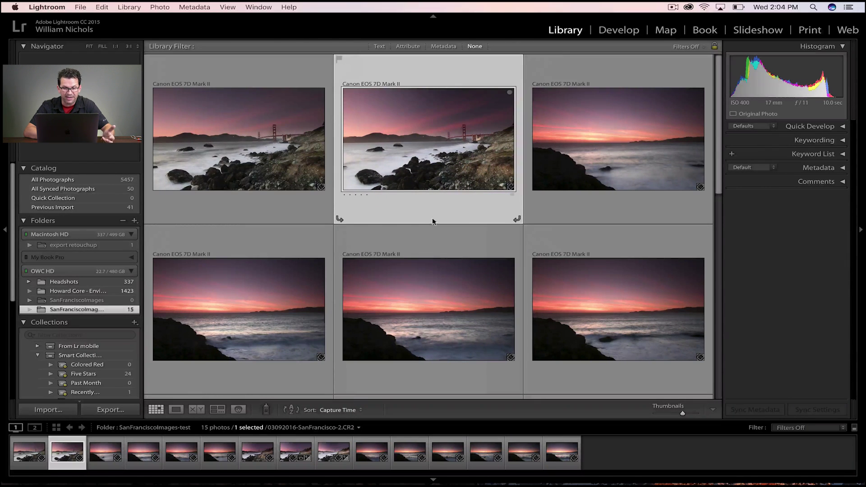
scroll(432, 252, down, 3)
scroll(431, 259, up, 3)
Reapply Camera Model to the top label and set the lower info line to Megapixels
click(354, 195)
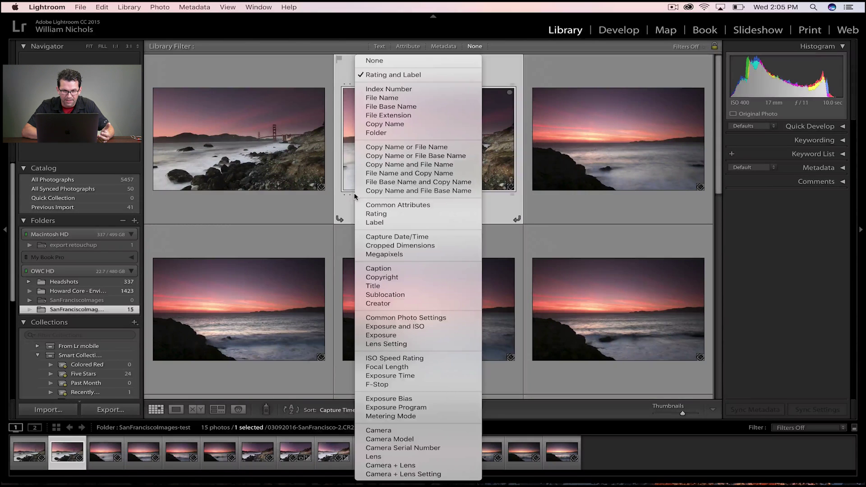
click(347, 198)
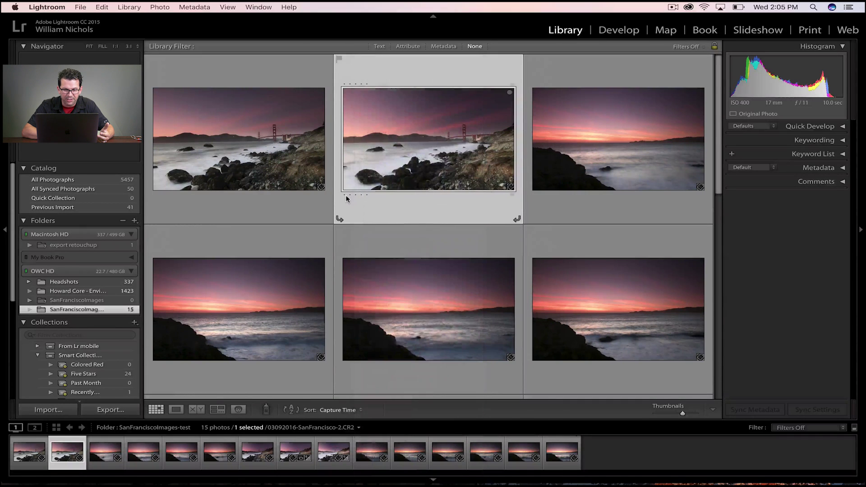
click(354, 85)
click(369, 98)
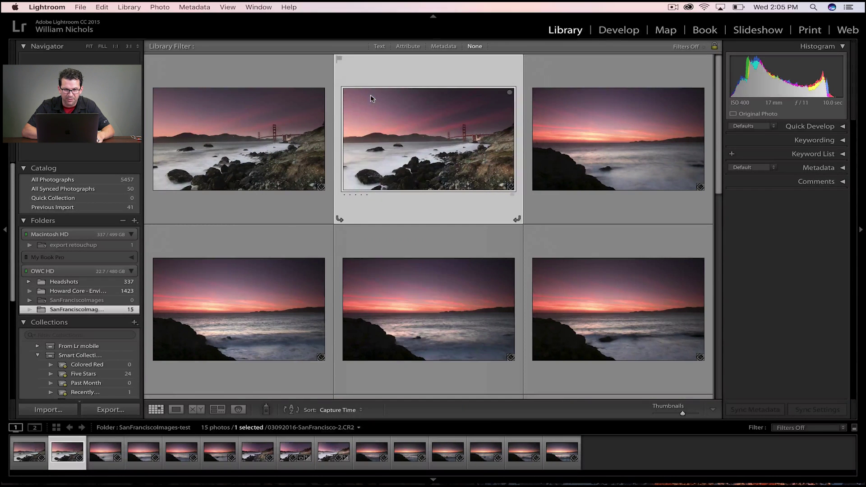
right_click(359, 83)
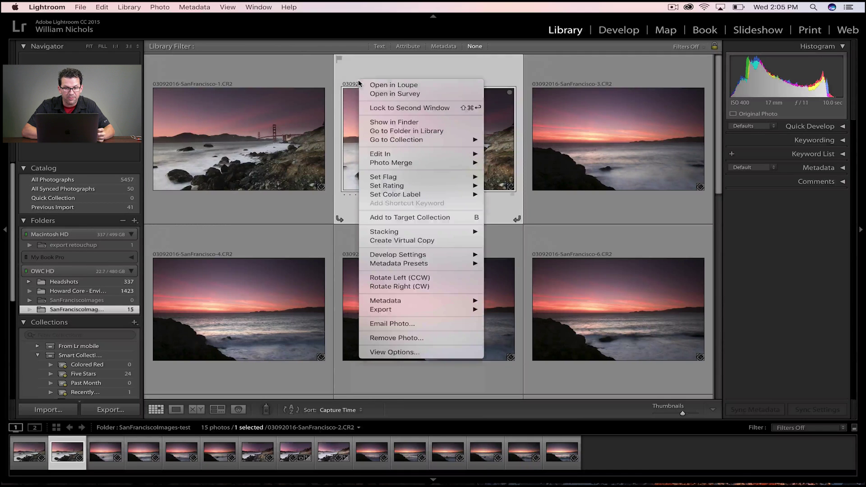
right_click(349, 83)
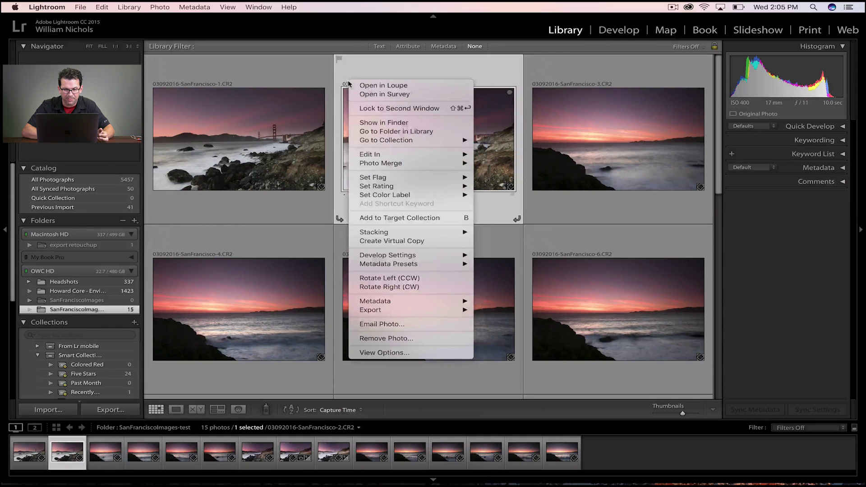
click(347, 72)
click(349, 85)
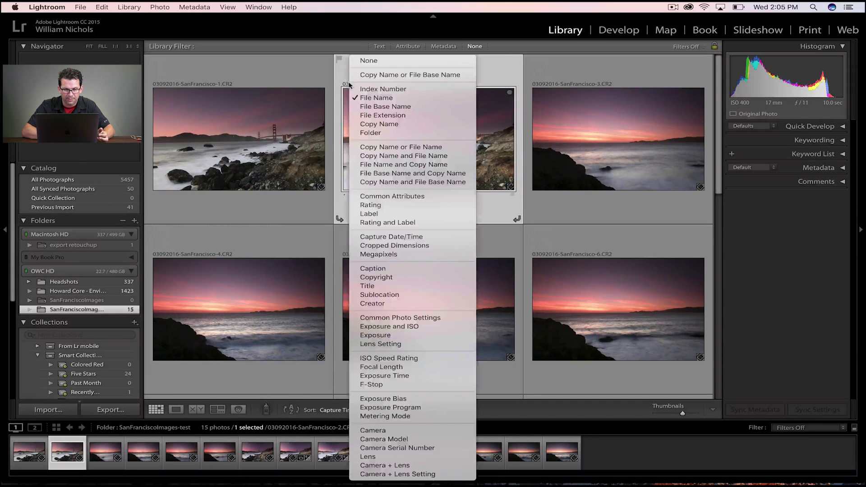
click(384, 439)
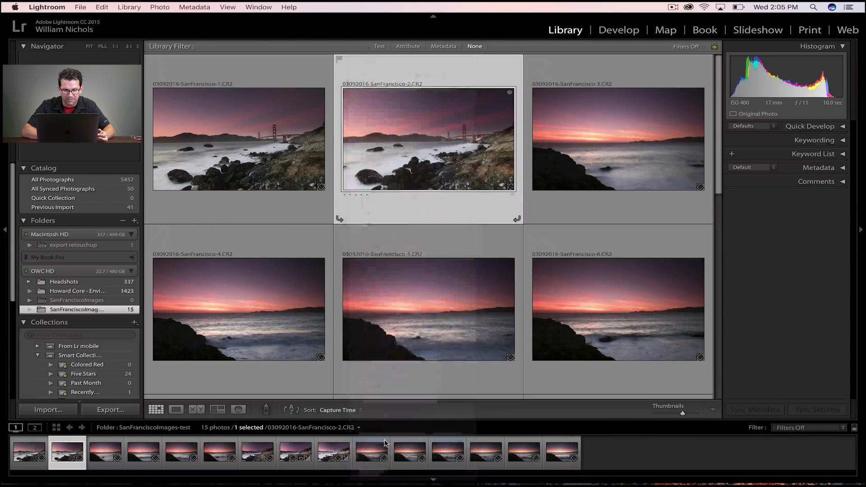
click(351, 197)
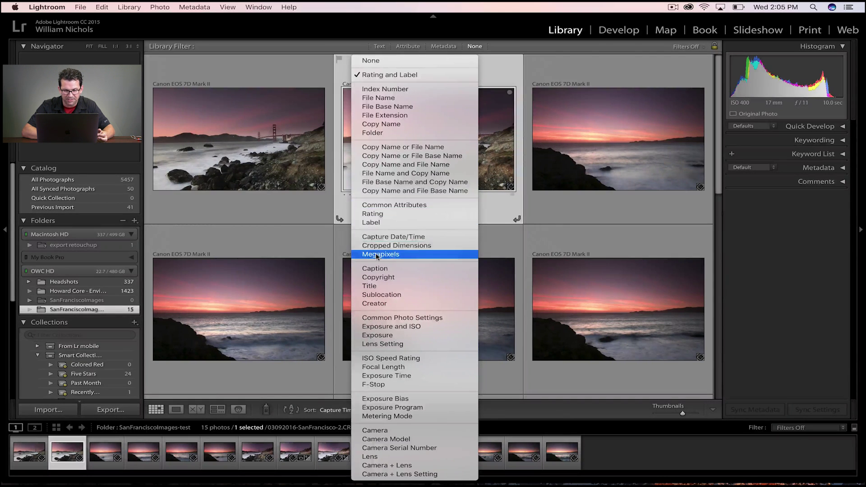